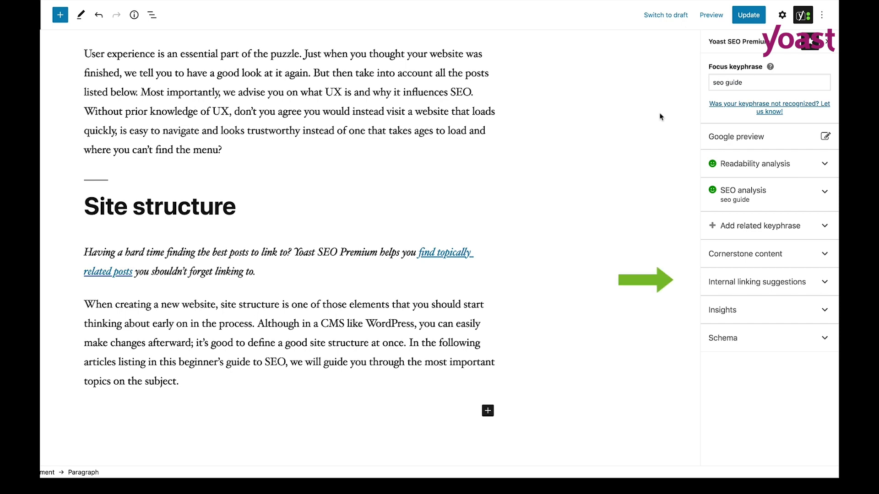
- Expand Yoast's Internal linking suggestions to reveal the four suggested articles
left_click(813, 287)
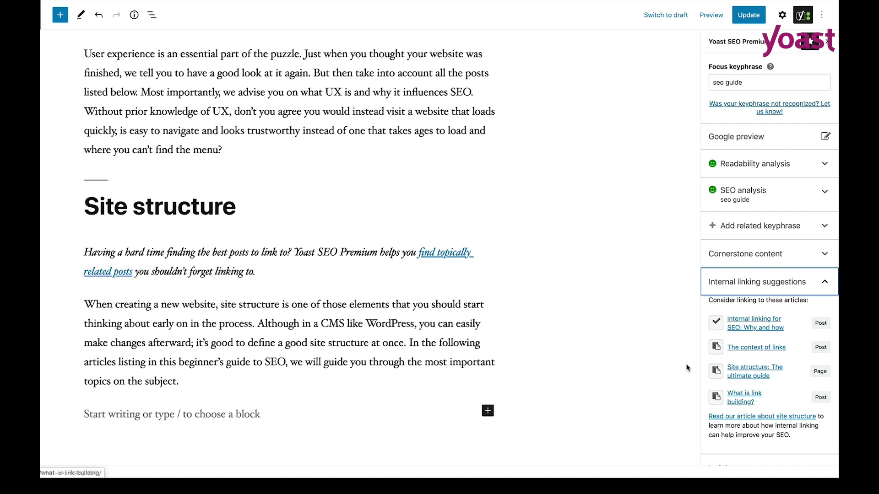
left_click(653, 342)
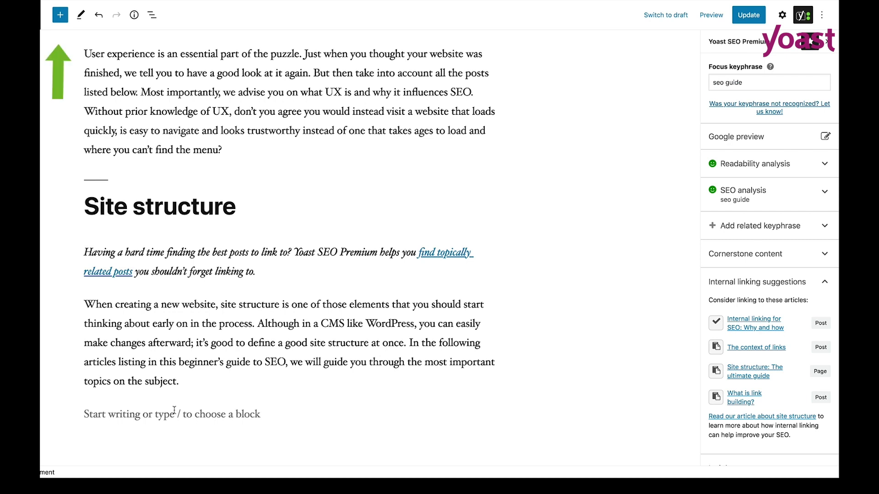
- Start a new block after the Site structure paragraph and bring up the block inserter
left_click(173, 411)
left_click(488, 411)
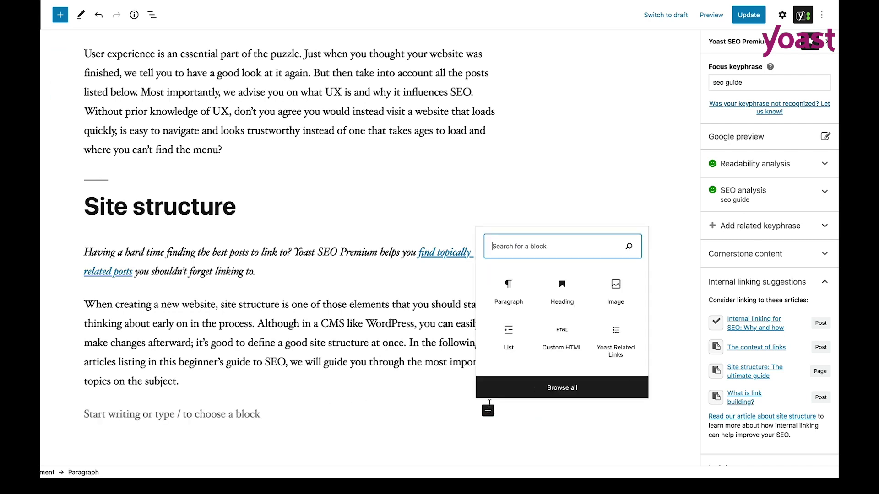
type("yoast")
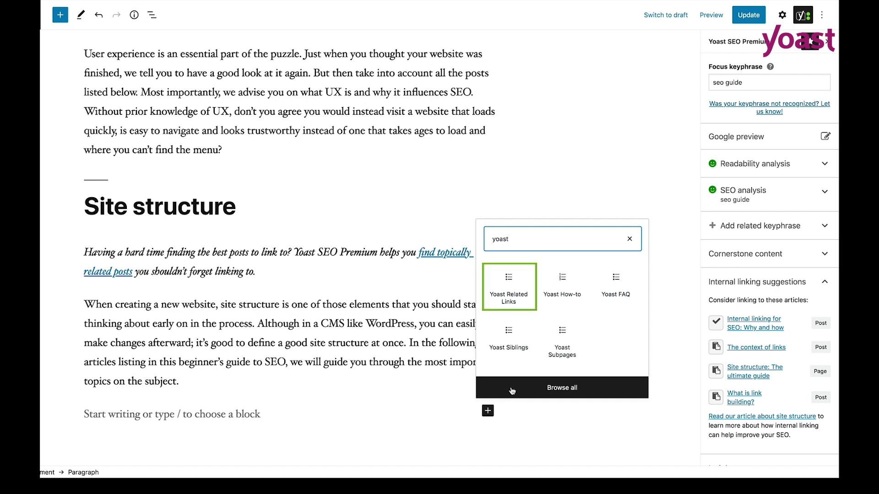
- Insert the Yoast Related Links block and delete 'The context of links' from its list
left_click(524, 285)
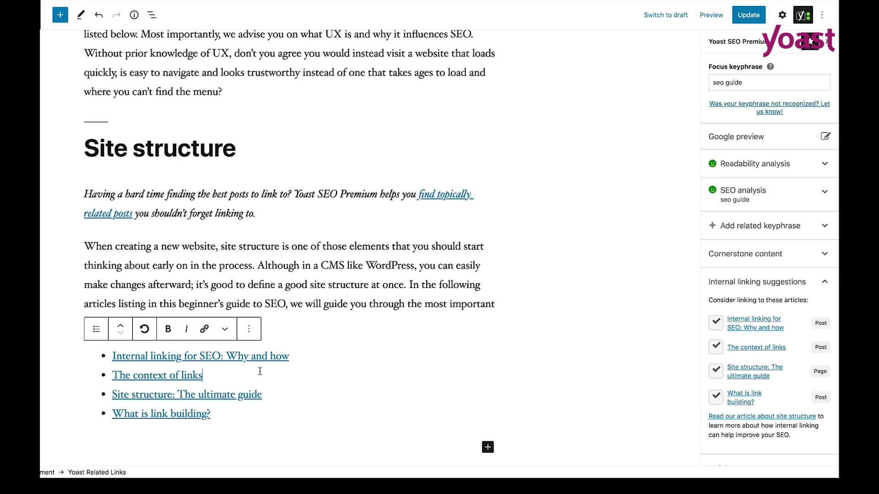
left_click_drag(261, 375, 103, 373)
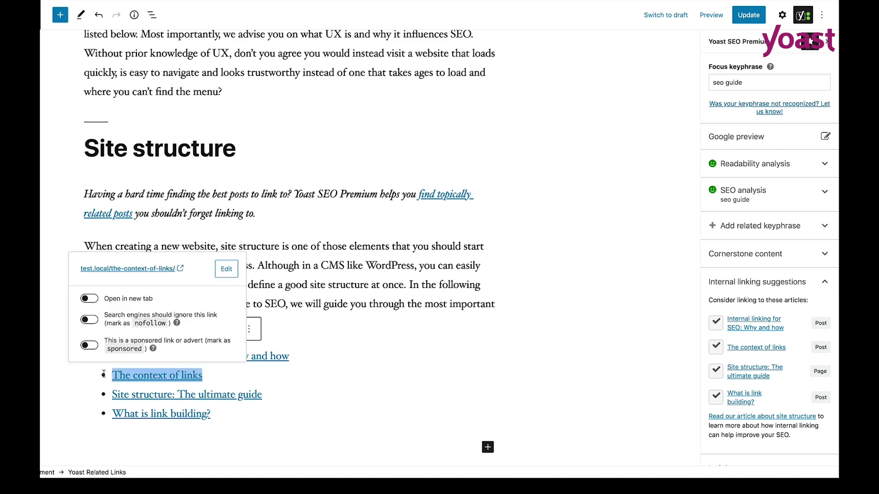
key("BackSpace")
key("BackSpace")
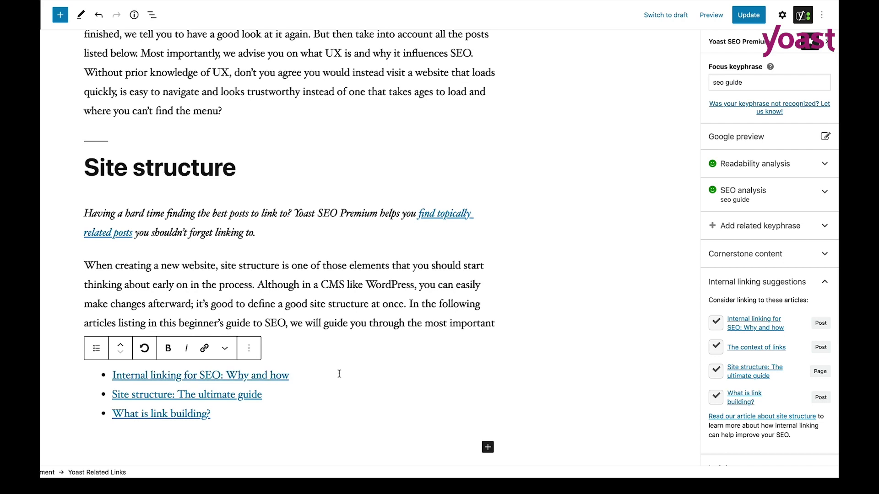